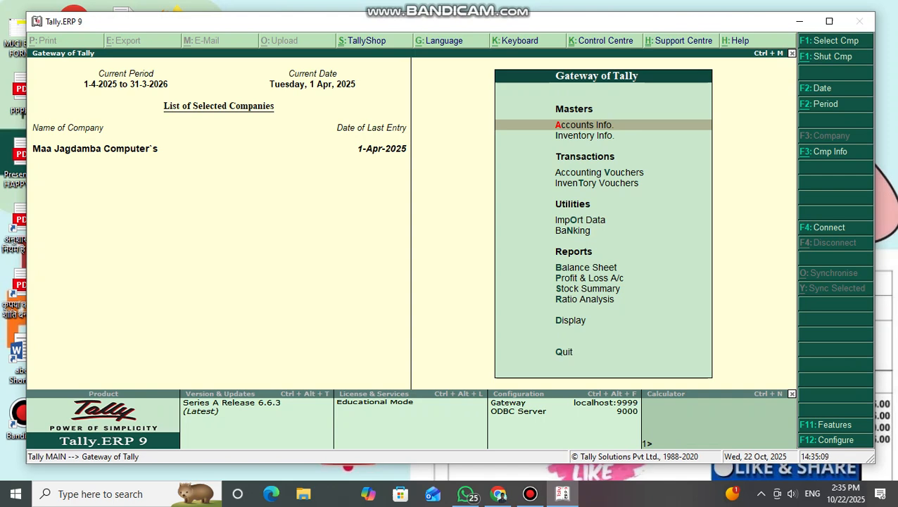
Start a new purchase voucher with supplier invoice number 10, dated 1-Apr-2025.
{"action": "left_click", "coordinate": [828, 21]}
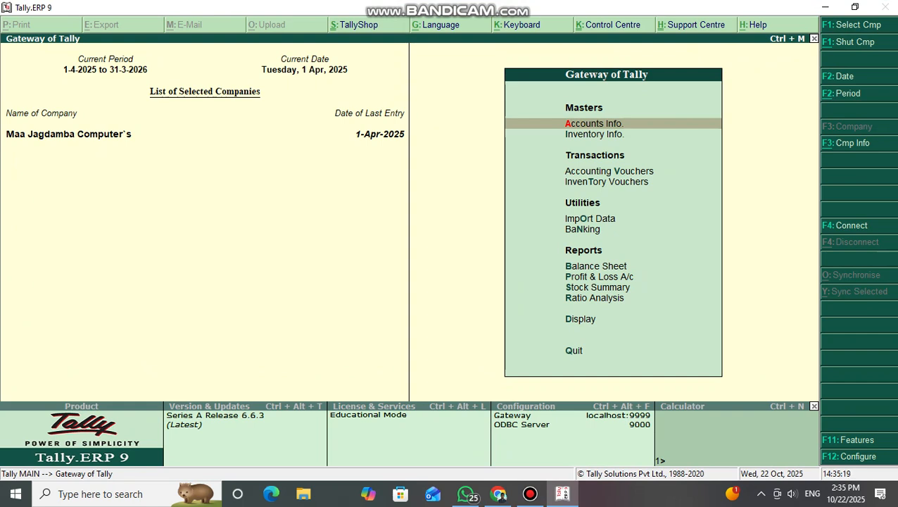
{"action": "key", "text": "v"}
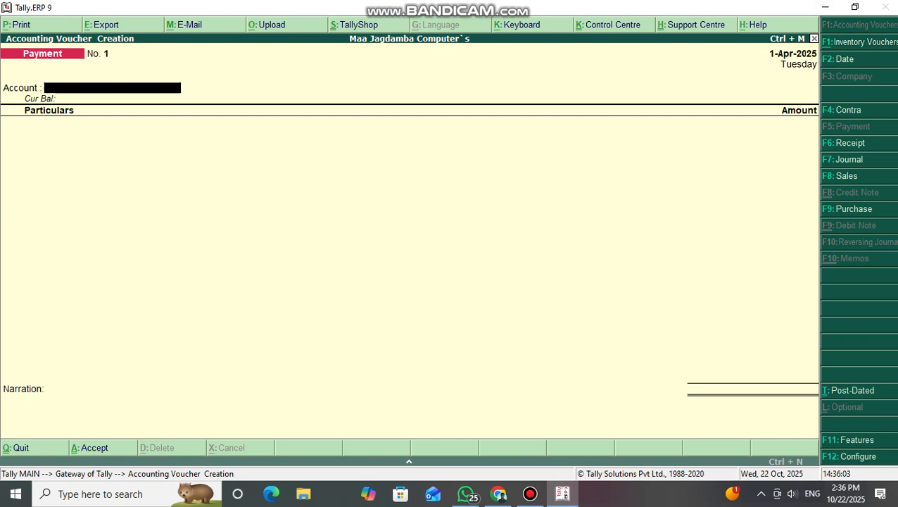
{"action": "key", "text": "F9"}
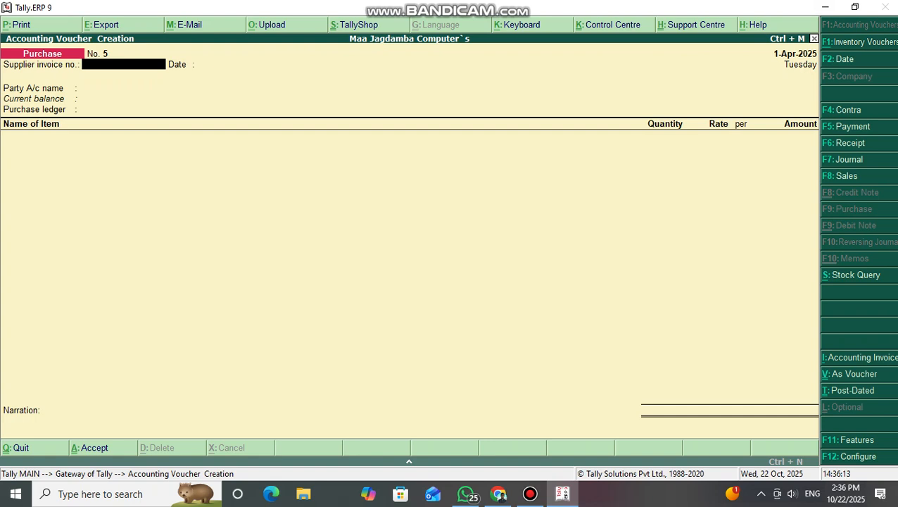
{"action": "type", "text": "10"}
{"action": "key", "text": "Return"}
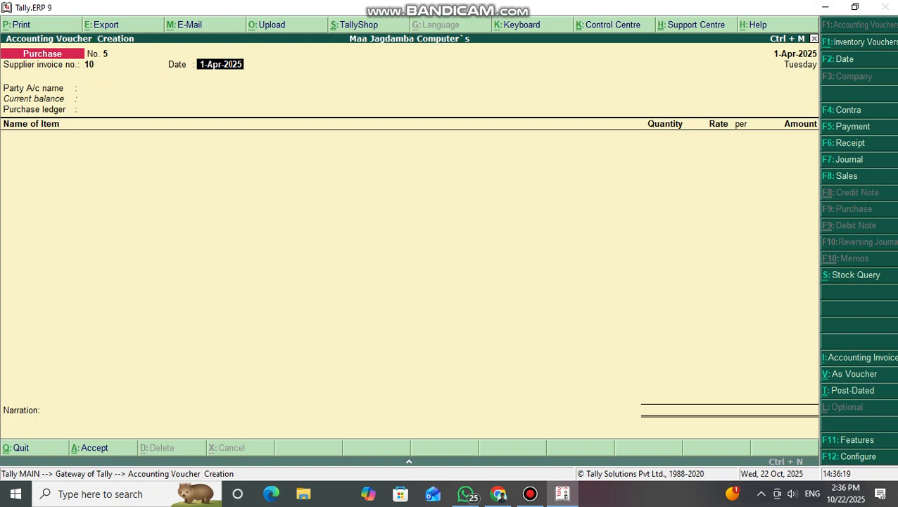
{"action": "key", "text": "Return"}
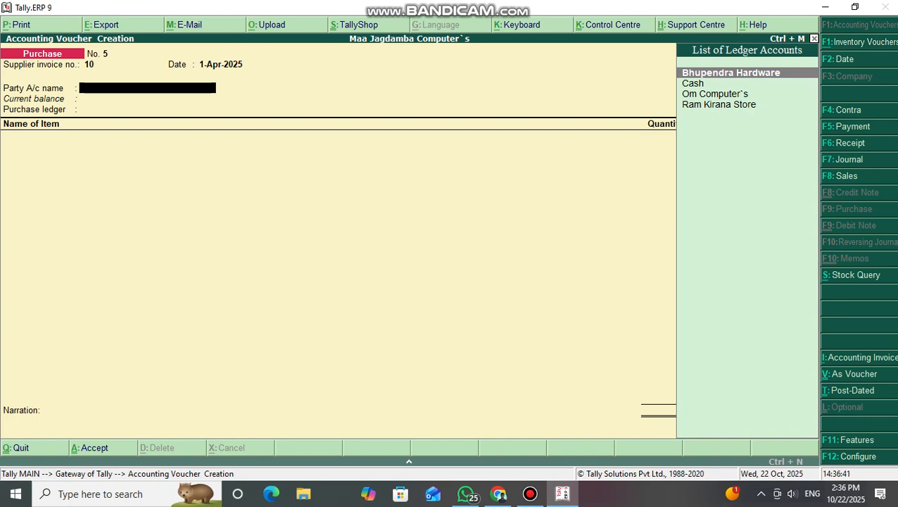
Start a new party ledger from the voucher and name it RANA COMPUTER.
{"action": "key", "text": "alt+c"}
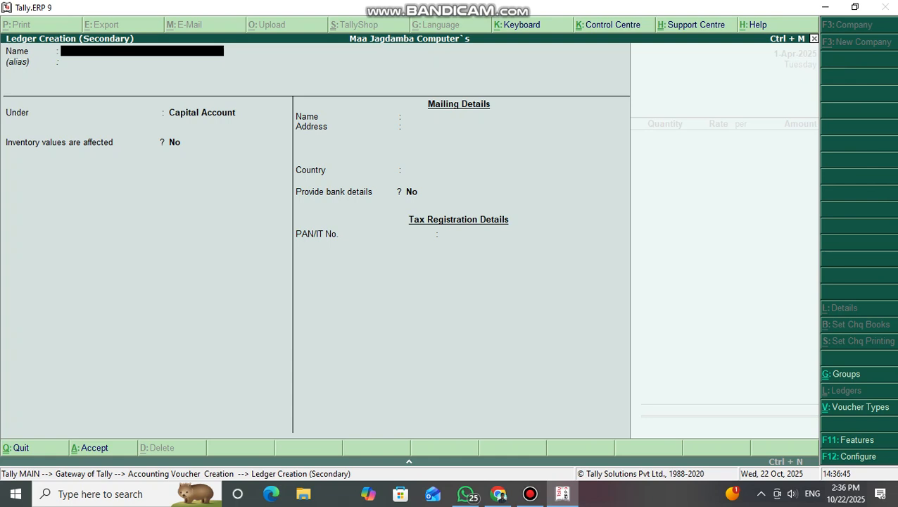
{"action": "type", "text": "RANA COMPUTER"}
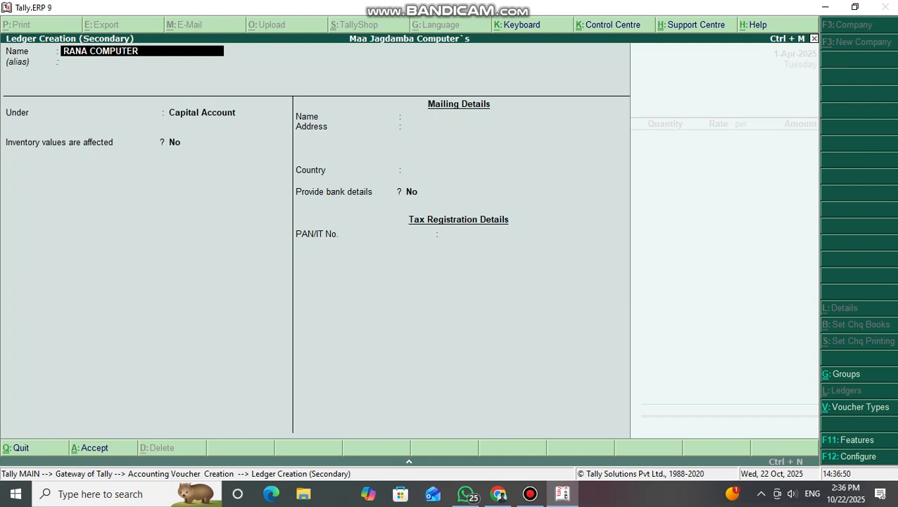
{"action": "key", "text": "Return"}
{"action": "key", "text": "Return"}
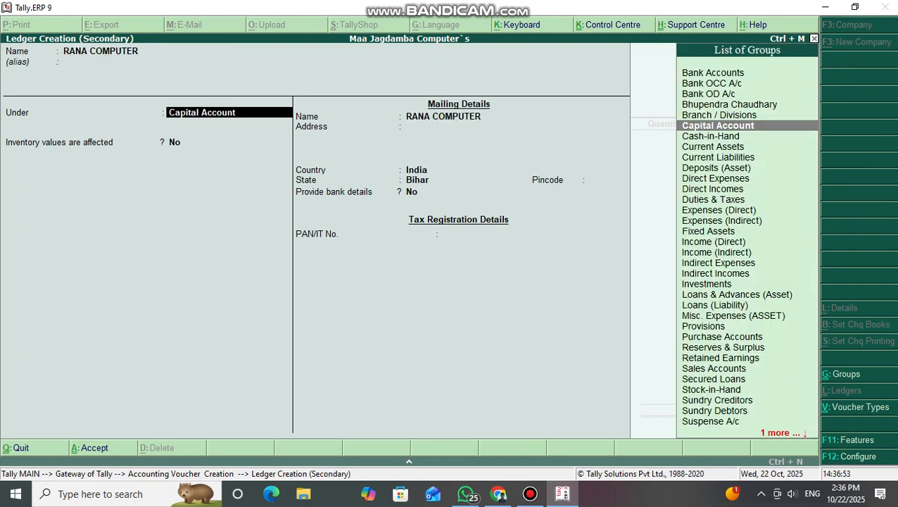
Place the new party ledger under the Sundry Creditors group.
{"action": "key", "text": "Down"}
{"action": "key", "text": "Down"}
{"action": "key", "text": "Down"}
{"action": "key", "text": "Down"}
{"action": "key", "text": "Down"}
{"action": "key", "text": "Down"}
{"action": "key", "text": "Down"}
{"action": "key", "text": "Down"}
{"action": "key", "text": "Down"}
{"action": "key", "text": "Down"}
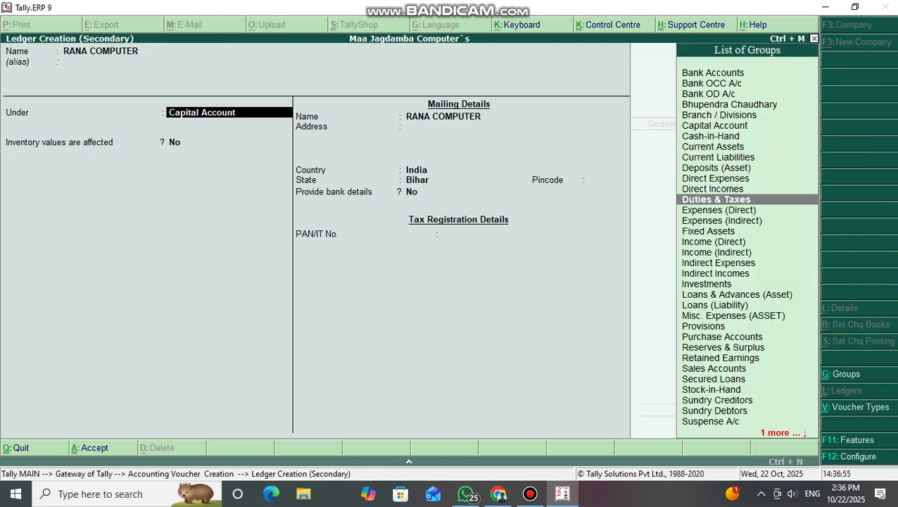
{"action": "key", "text": "Down"}
{"action": "key", "text": "Down"}
{"action": "key", "text": "Down"}
{"action": "key", "text": "Down"}
{"action": "key", "text": "Down"}
{"action": "key", "text": "Down"}
{"action": "key", "text": "Down"}
{"action": "key", "text": "Down"}
{"action": "key", "text": "Down"}
{"action": "key", "text": "Down"}
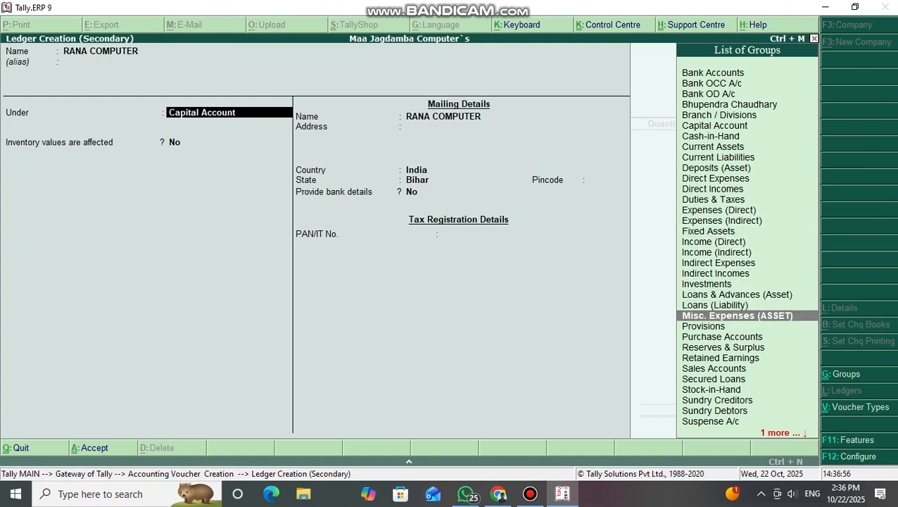
{"action": "key", "text": "Down"}
{"action": "key", "text": "Down"}
{"action": "key", "text": "Down"}
{"action": "key", "text": "Down"}
{"action": "key", "text": "Down"}
{"action": "key", "text": "Down"}
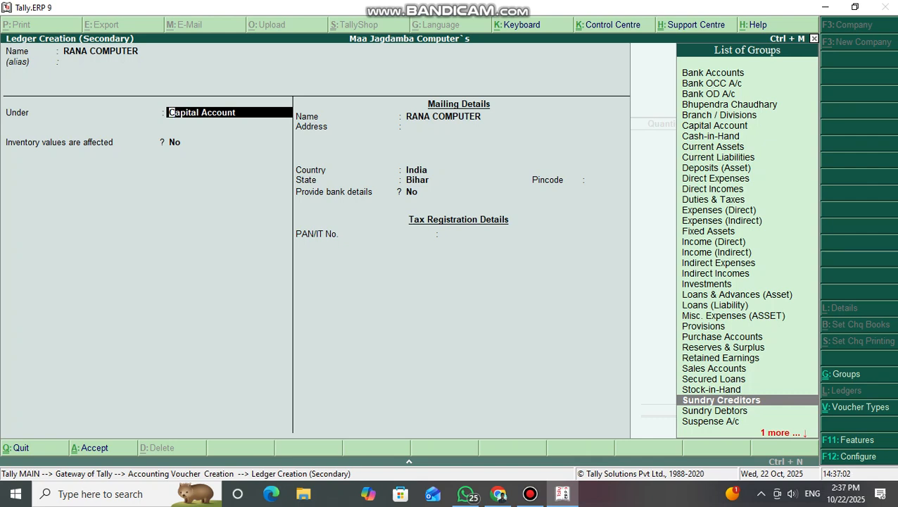
{"action": "key", "text": "Return"}
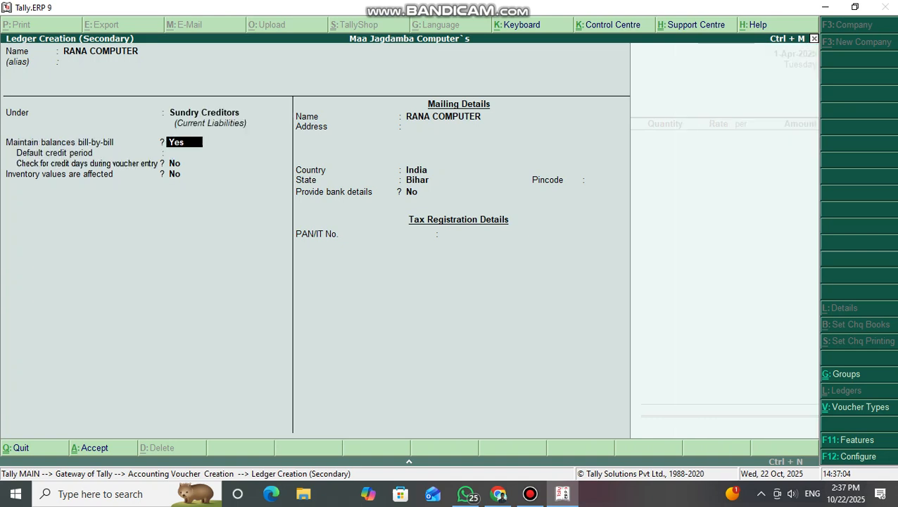
Keep the default balance options, enter the supplier's mailing address and pincode without bank details, and save the ledger.
{"action": "key", "text": "Return"}
{"action": "key", "text": "Return"}
{"action": "key", "text": "Return"}
{"action": "key", "text": "Return"}
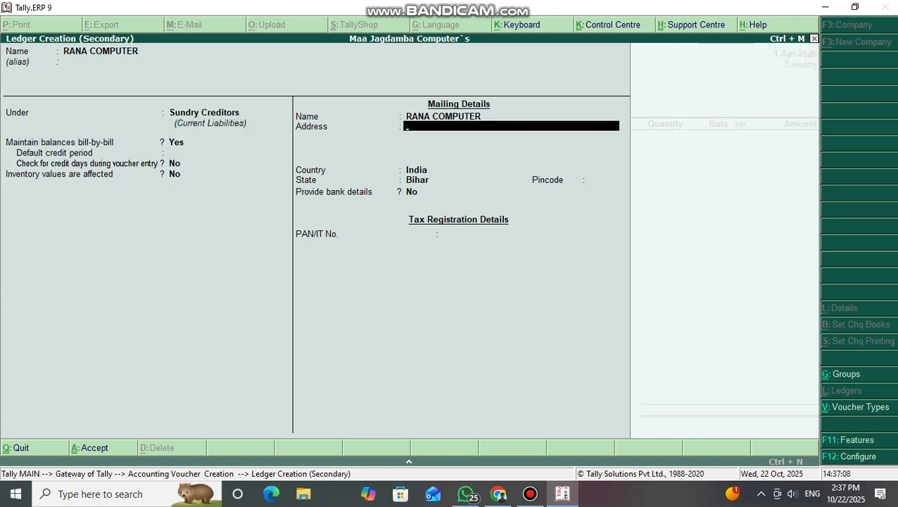
{"action": "type", "text": "PHULHARA"}
{"action": "key", "text": "Return"}
{"action": "key", "text": "Return"}
{"action": "key", "text": "Return"}
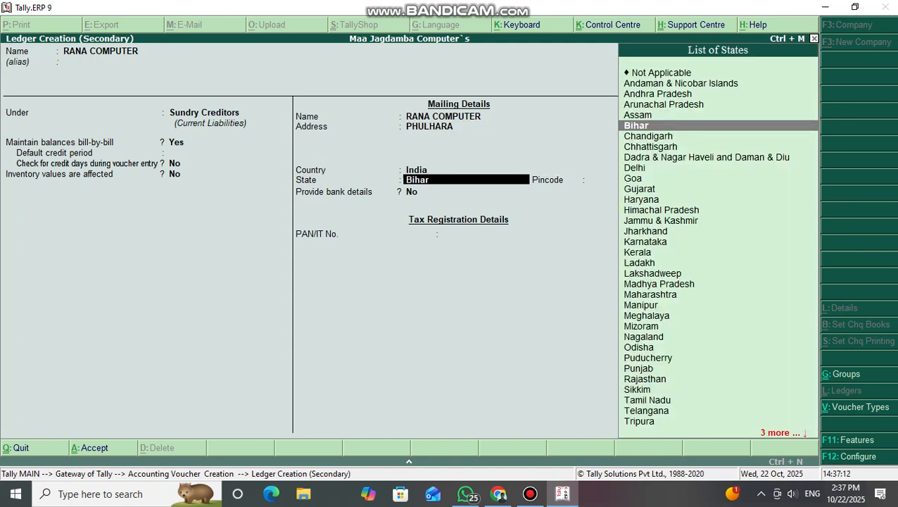
{"action": "key", "text": "Return"}
{"action": "type", "text": "848209"}
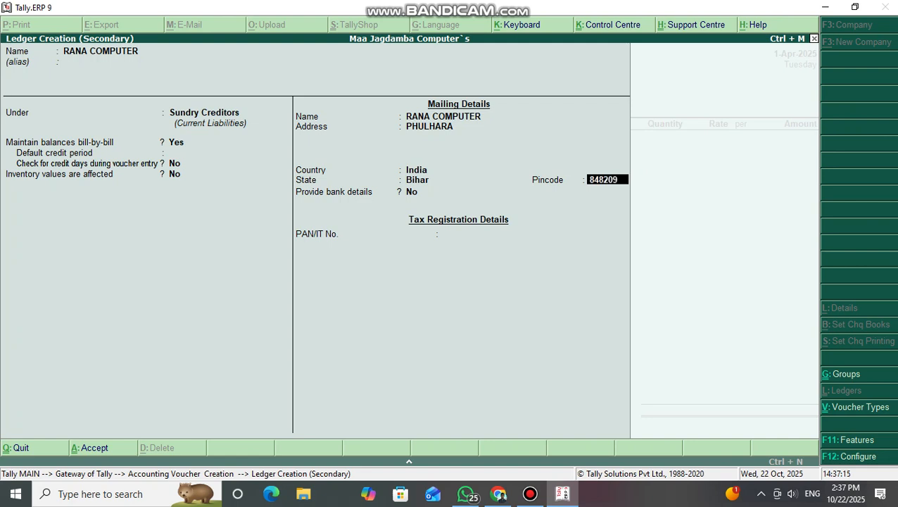
{"action": "key", "text": "Return"}
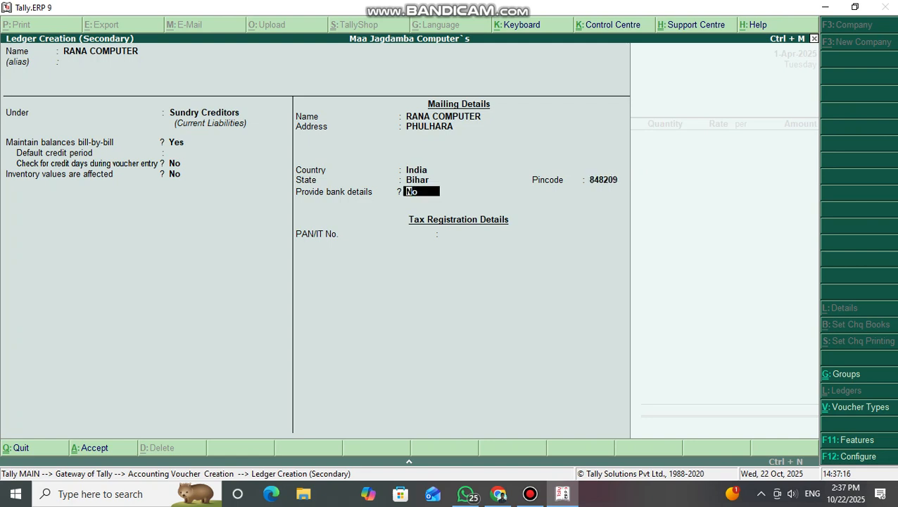
{"action": "key", "text": "Return"}
{"action": "key", "text": "Return"}
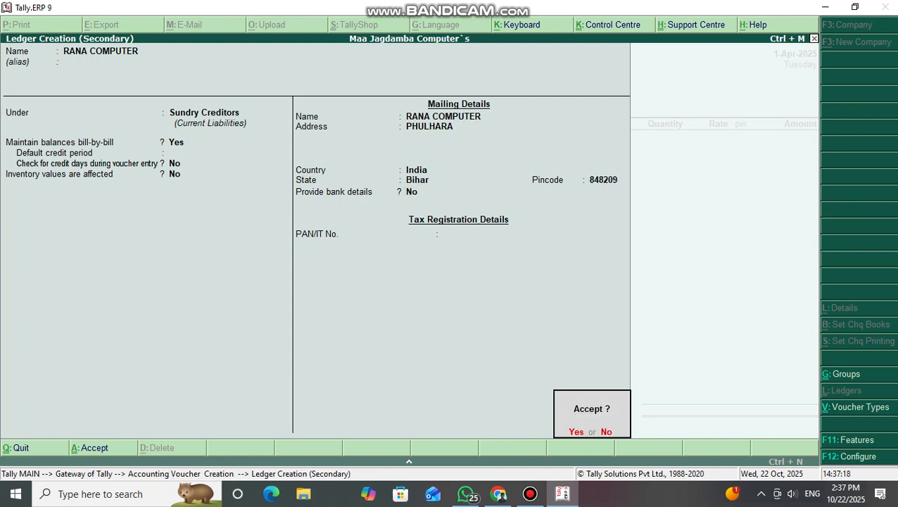
{"action": "key", "text": "Return"}
Accept the supplier's party details and choose Purchase as the voucher's purchase ledger.
{"action": "key", "text": "Return"}
{"action": "key", "text": "Return"}
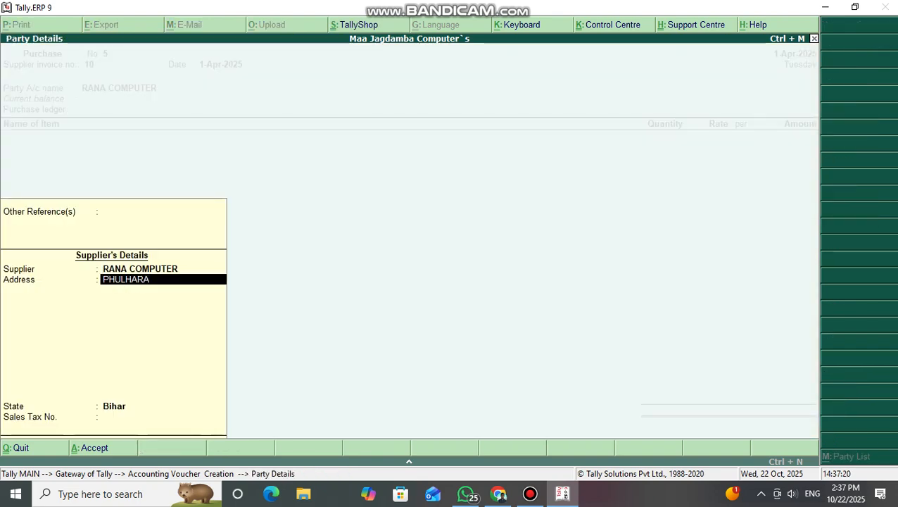
{"action": "key", "text": "Return"}
{"action": "key", "text": "Return"}
{"action": "key", "text": "Return"}
{"action": "key", "text": "Return"}
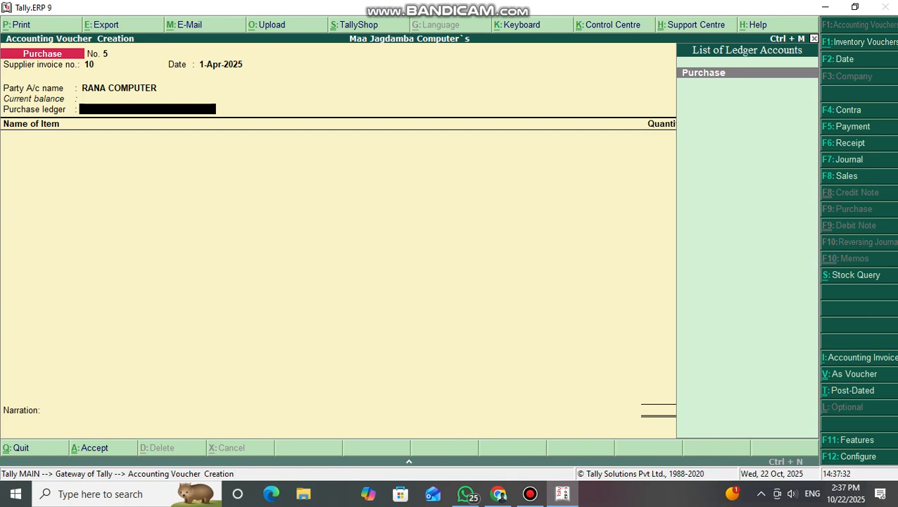
{"action": "key", "text": "Return"}
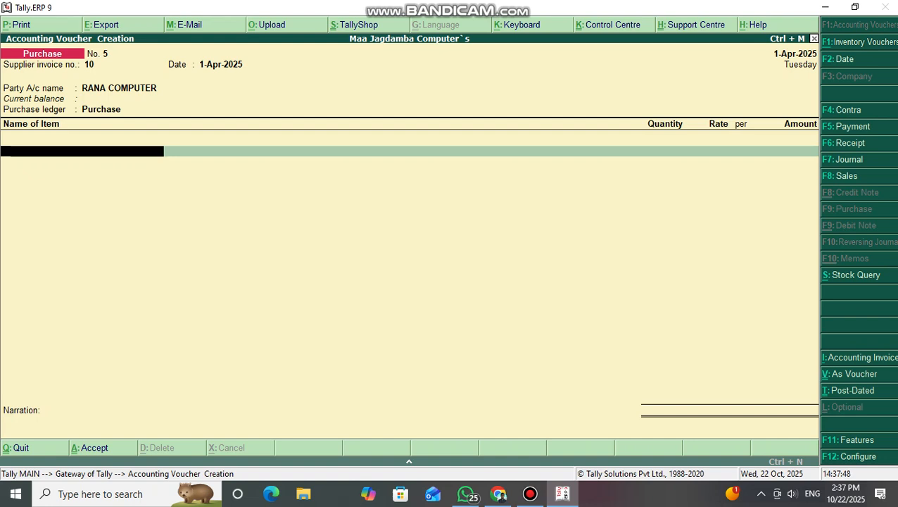
Look through the existing stock items for the laptop being purchased on the first voucher line.
{"action": "key", "text": "space"}
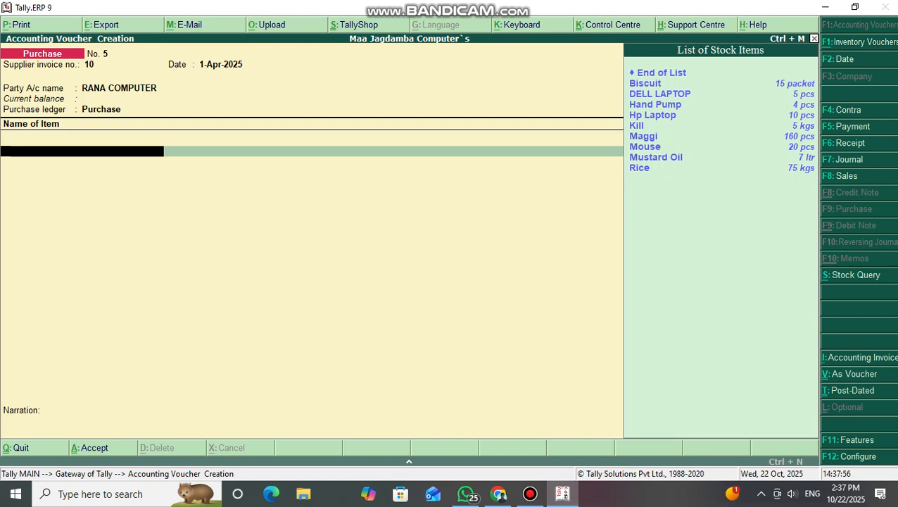
{"action": "key", "text": "Down"}
{"action": "key", "text": "Down"}
{"action": "key", "text": "Down"}
{"action": "key", "text": "Down"}
{"action": "key", "text": "Down"}
{"action": "key", "text": "Down"}
{"action": "key", "text": "Down"}
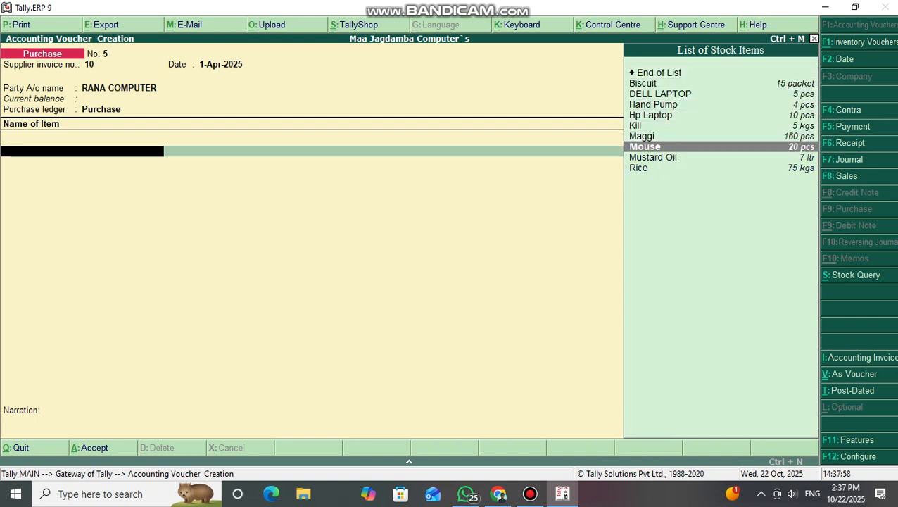
{"action": "key", "text": "Down"}
{"action": "key", "text": "Down"}
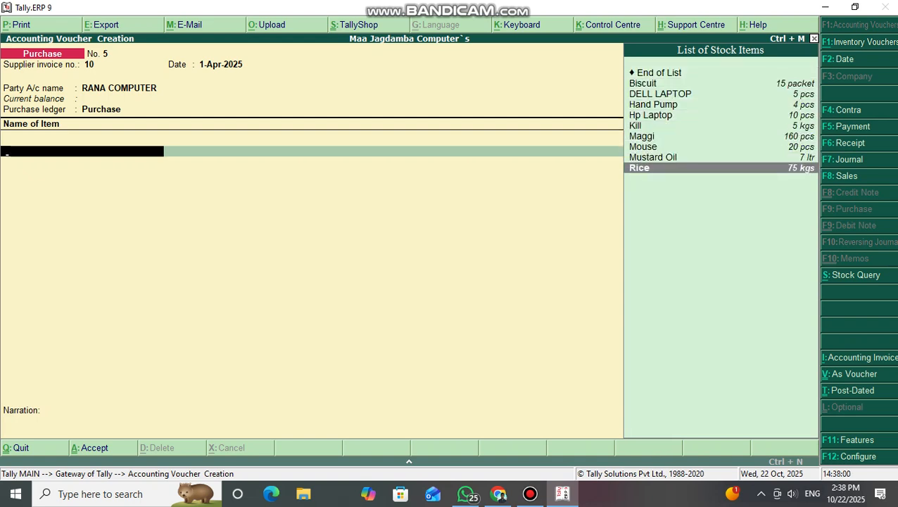
{"action": "key", "text": "Up"}
{"action": "key", "text": "Up"}
{"action": "key", "text": "Up"}
{"action": "key", "text": "Up"}
{"action": "key", "text": "Up"}
{"action": "key", "text": "Up"}
{"action": "key", "text": "Up"}
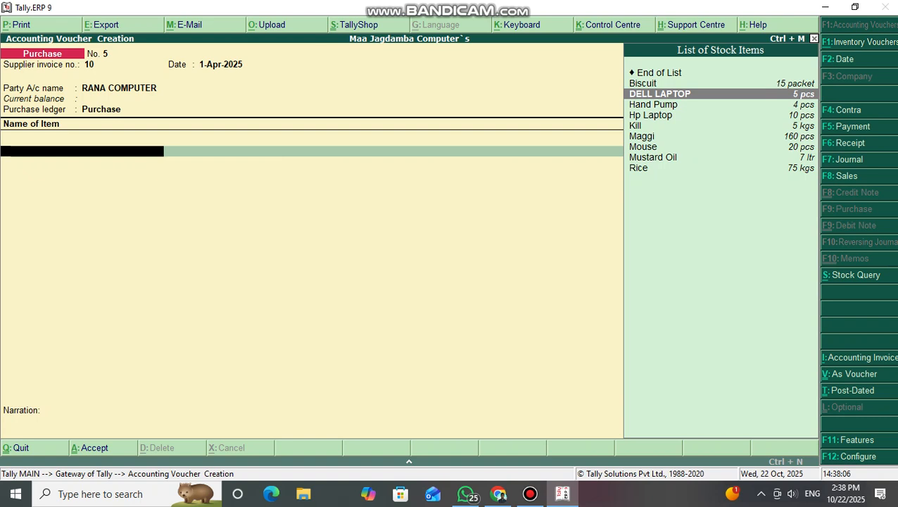
Start a new stock item named LENELO L430 under the Primary group.
{"action": "key", "text": "alt+c"}
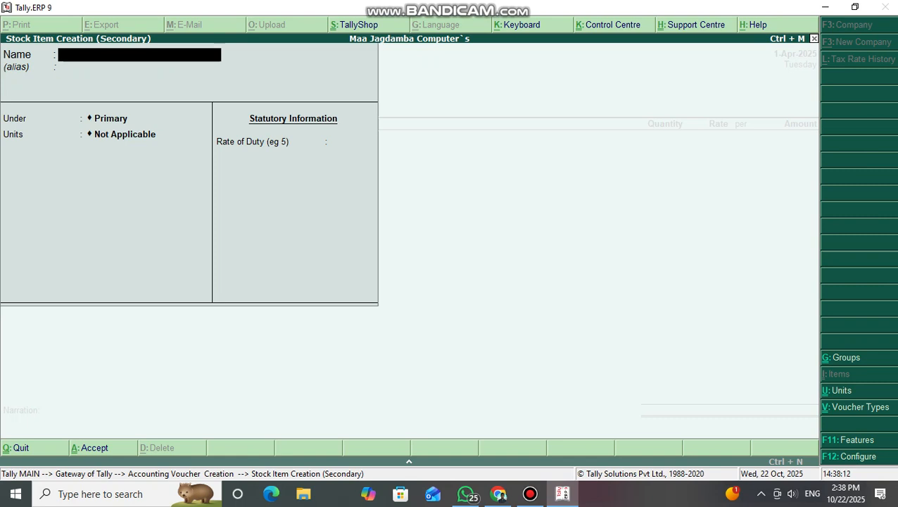
{"action": "type", "text": "LENELO"}
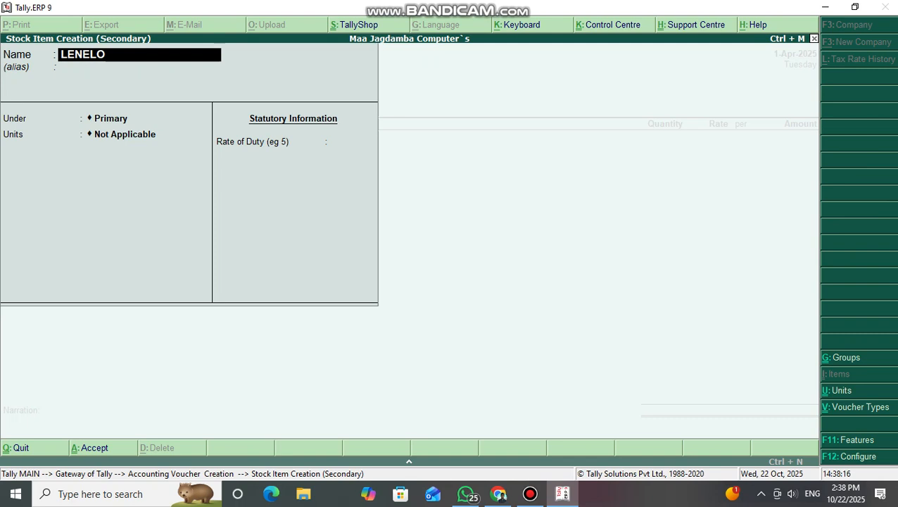
{"action": "type", "text": " L430"}
{"action": "key", "text": "Return"}
{"action": "key", "text": "Return"}
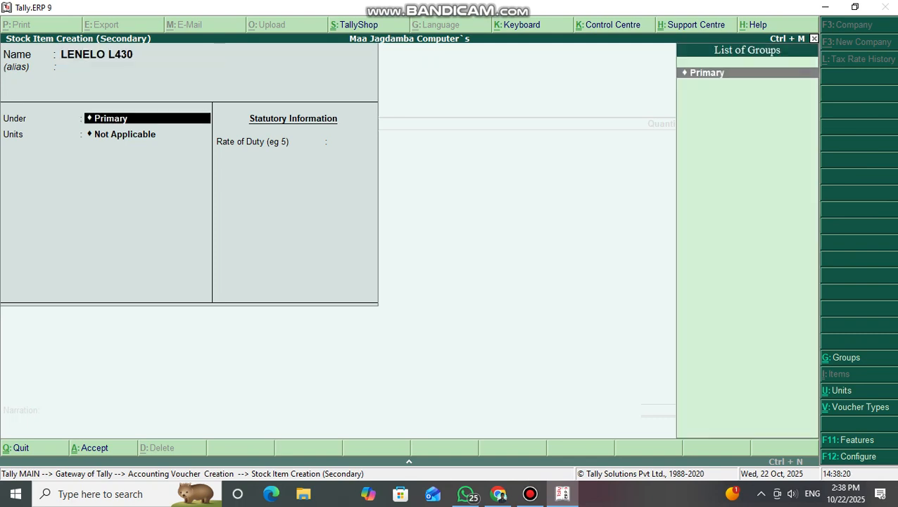
{"action": "key", "text": "Return"}
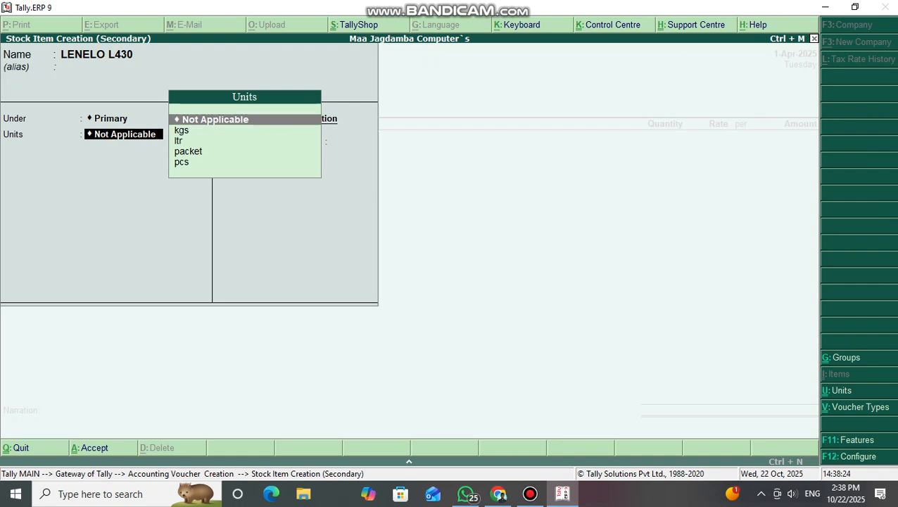
Set the new stock item's unit to pcs, leave its duty rate at 0, and save it.
{"action": "key", "text": "Down"}
{"action": "key", "text": "Down"}
{"action": "key", "text": "Down"}
{"action": "key", "text": "Down"}
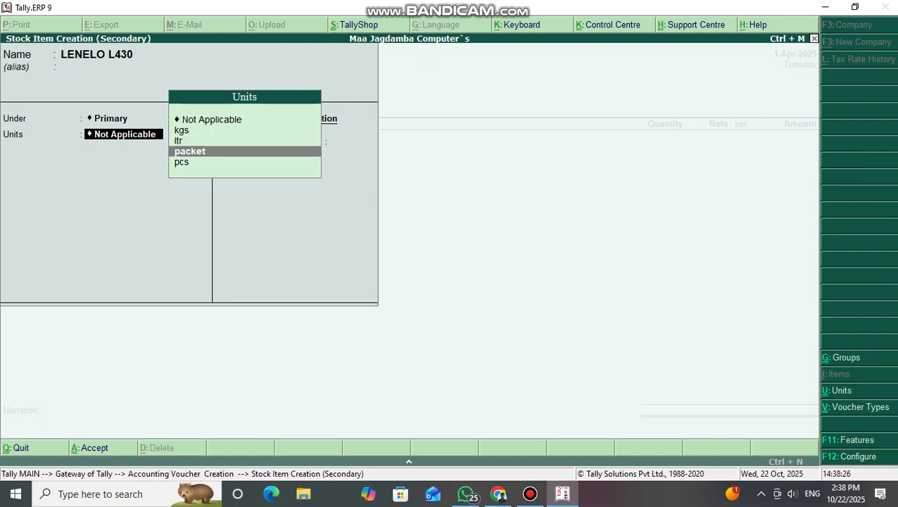
{"action": "key", "text": "Return"}
{"action": "key", "text": "Return"}
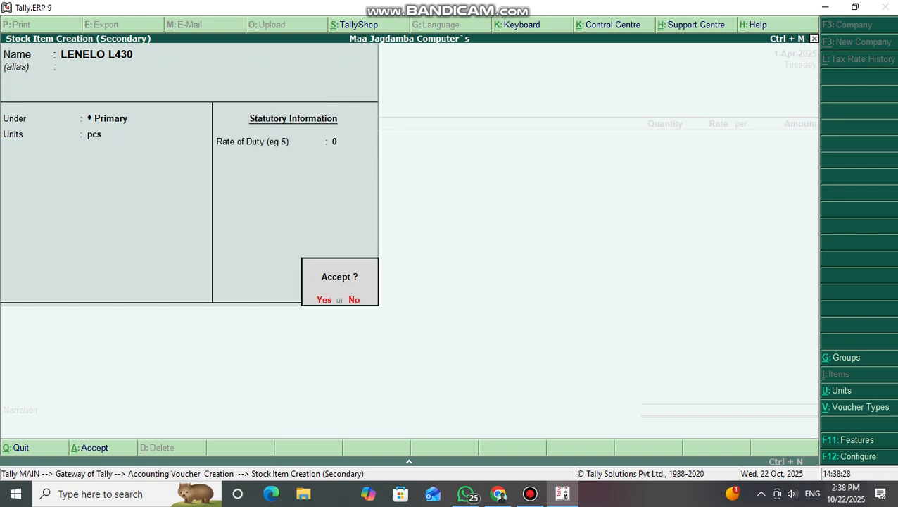
{"action": "key", "text": "Return"}
{"action": "key", "text": "Return"}
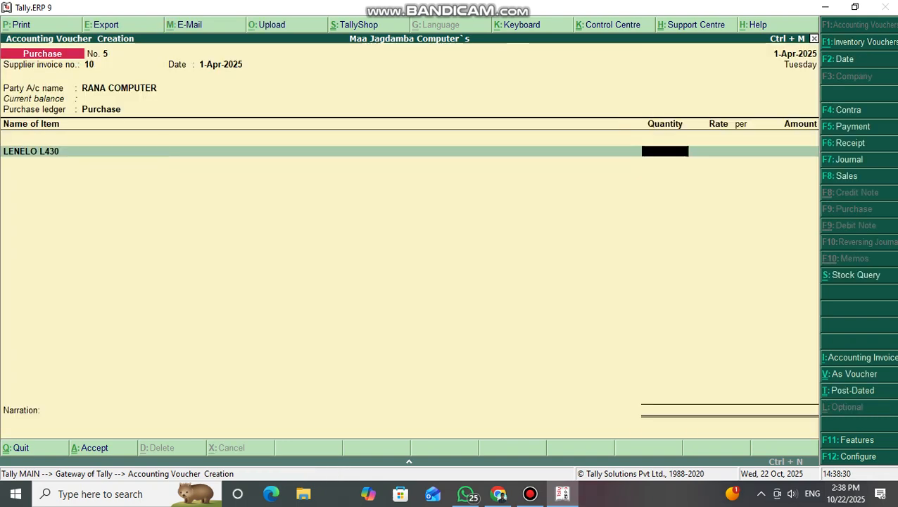
Enter a quantity of 5 pcs at a rate of 19999 per pcs for LENELO L430.
{"action": "type", "text": "5"}
{"action": "key", "text": "Return"}
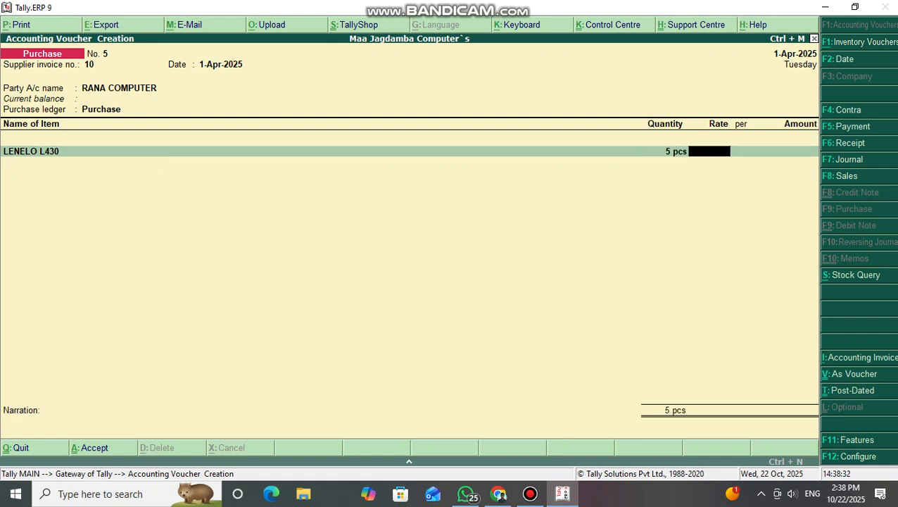
{"action": "type", "text": "19999"}
{"action": "key", "text": "Return"}
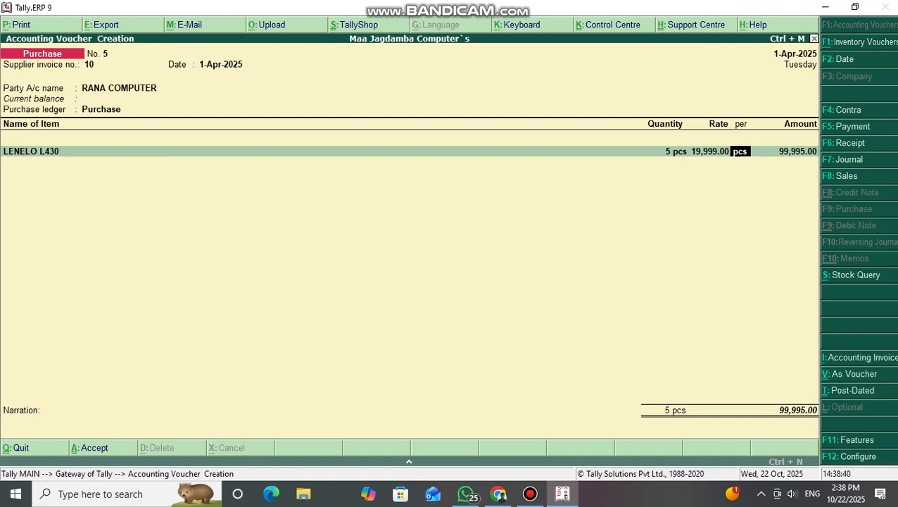
{"action": "key", "text": "Return"}
{"action": "key", "text": "Return"}
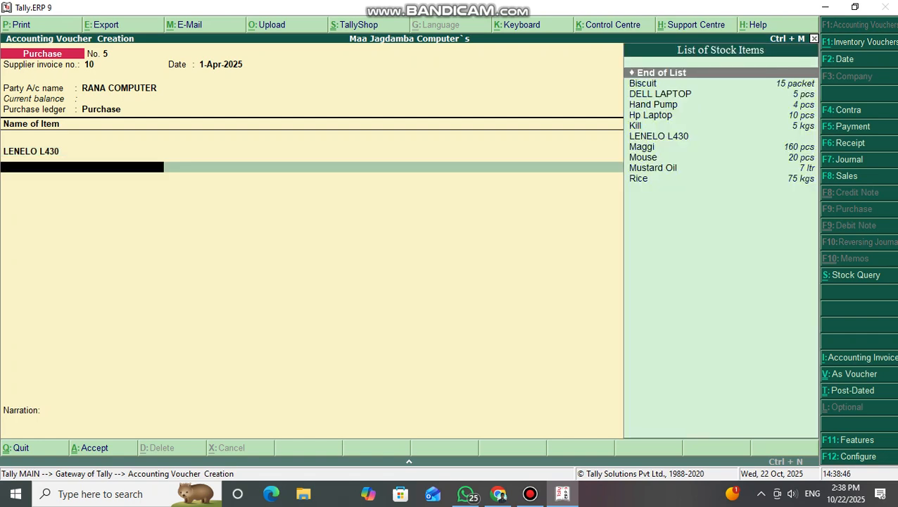
Add DELL LAPTOP as the second voucher line with a quantity of 5 pcs at a rate of 30000 per pcs.
{"action": "key", "text": "Down"}
{"action": "key", "text": "Down"}
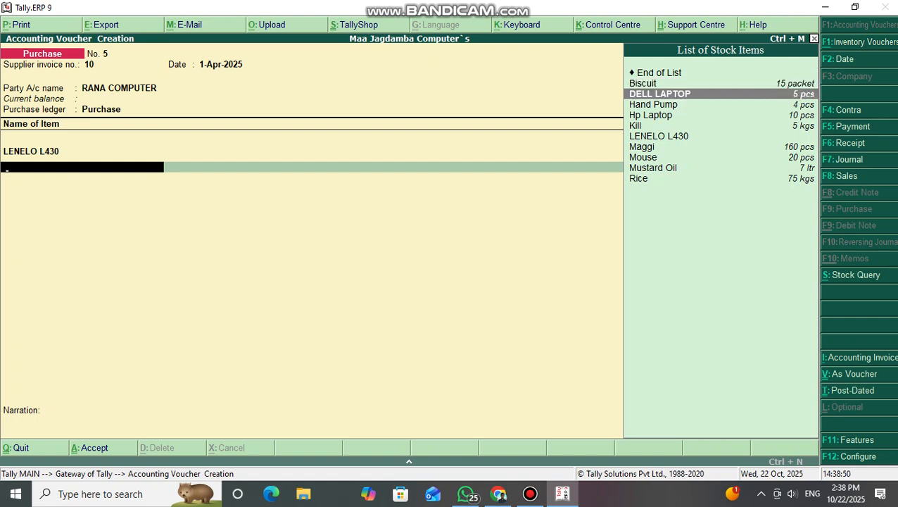
{"action": "key", "text": "Return"}
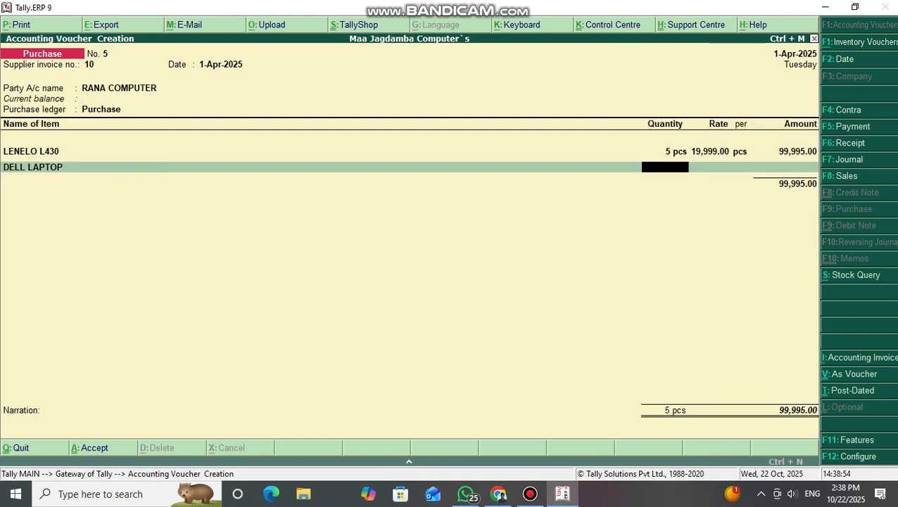
{"action": "type", "text": "5"}
{"action": "key", "text": "Return"}
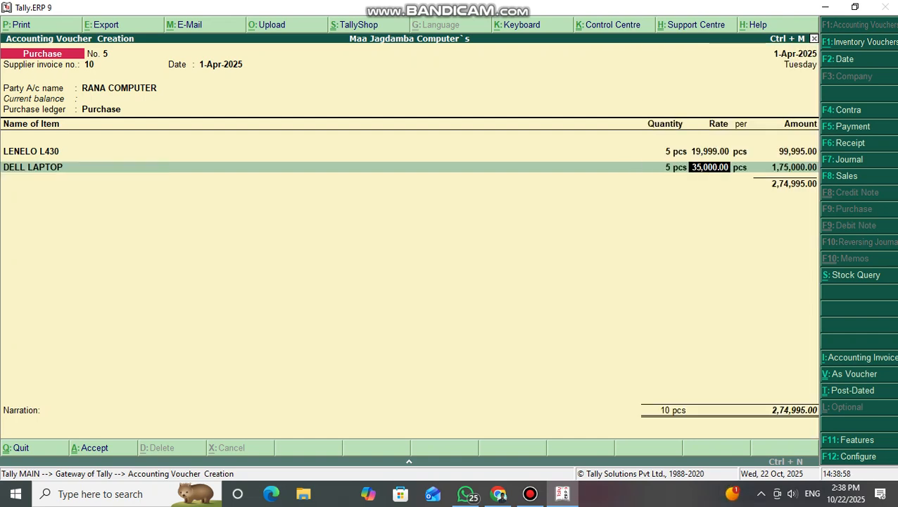
{"action": "type", "text": "30000"}
{"action": "key", "text": "Return"}
{"action": "key", "text": "Return"}
{"action": "key", "text": "Return"}
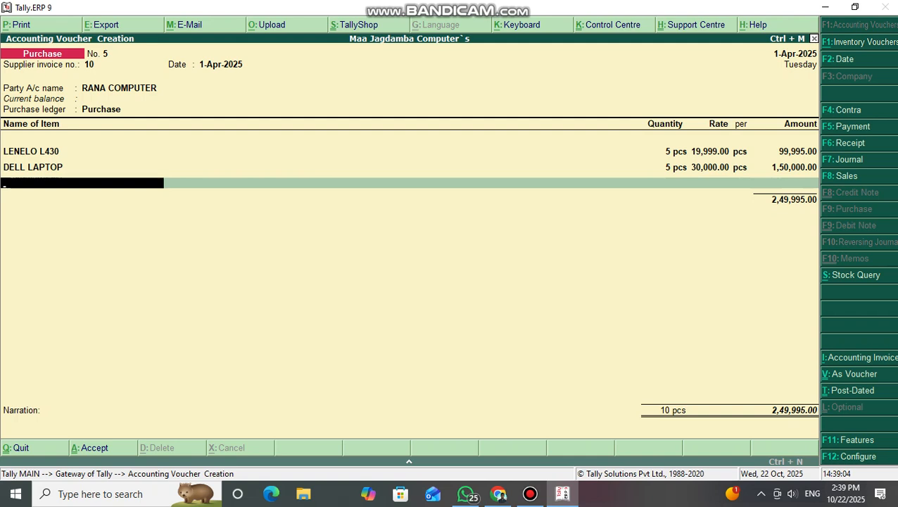
End the voucher's item list after the DELL LAPTOP line and proceed to the narration.
{"action": "key", "text": "Return"}
{"action": "key", "text": "BackSpace"}
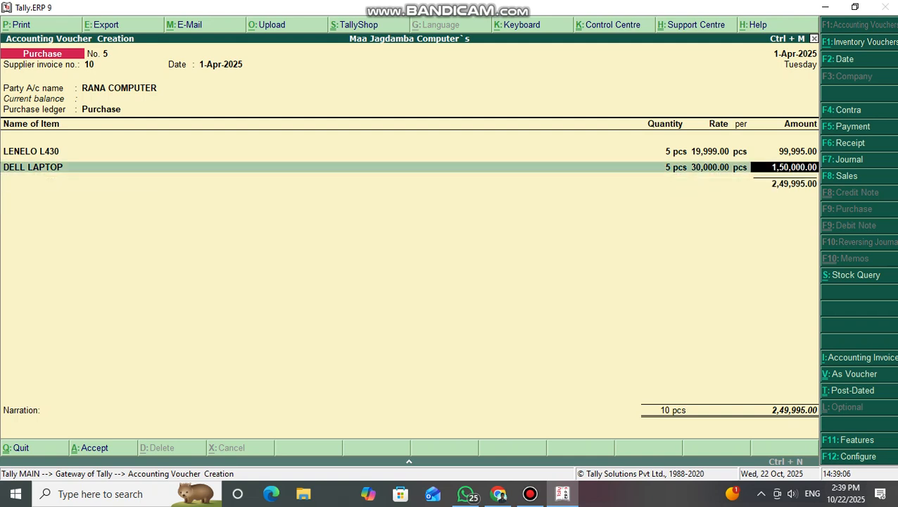
{"action": "key", "text": "Return"}
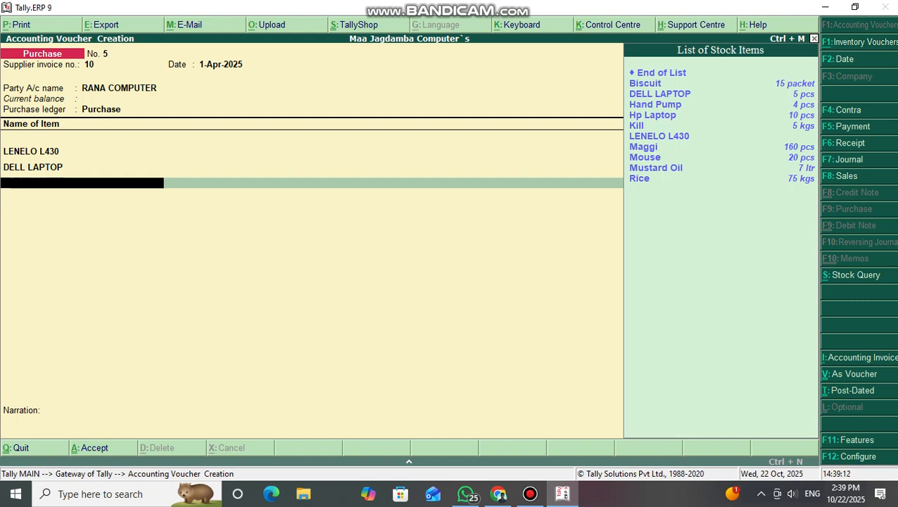
{"action": "key", "text": "Return"}
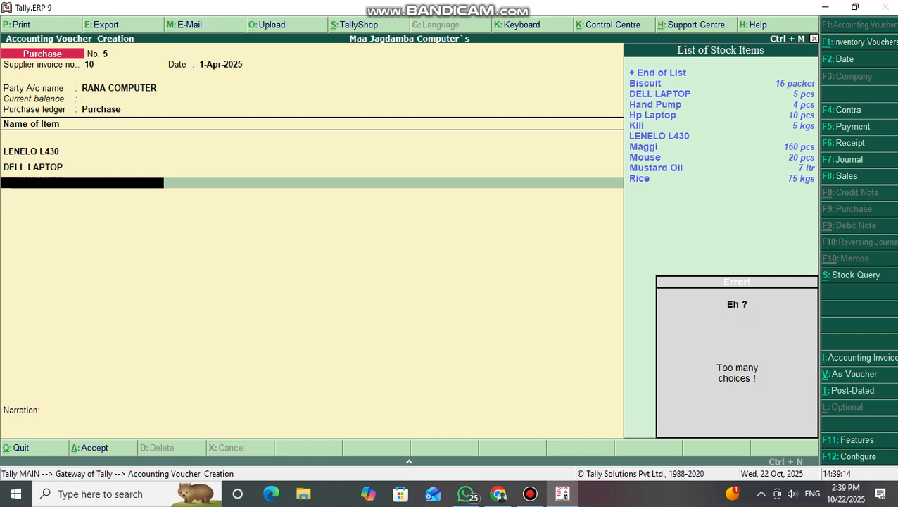
{"action": "key", "text": "Return"}
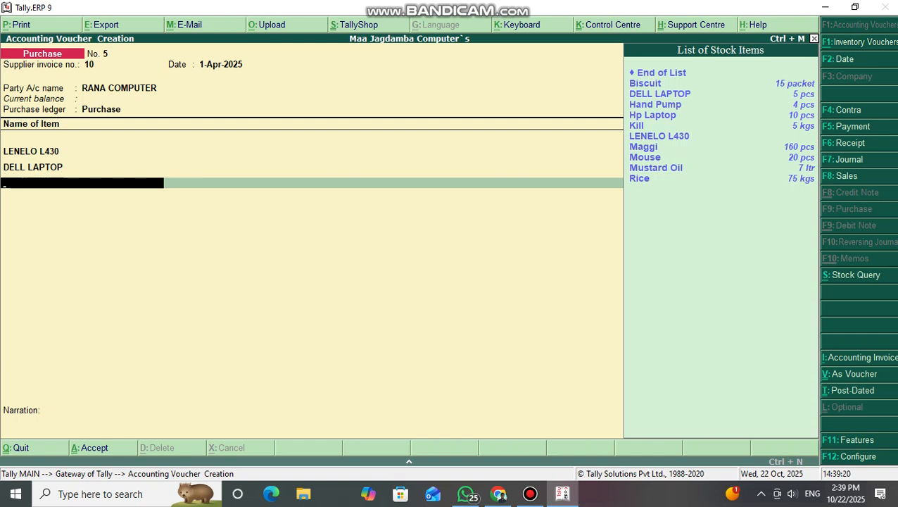
{"action": "key", "text": "Return"}
{"action": "key", "text": "Return"}
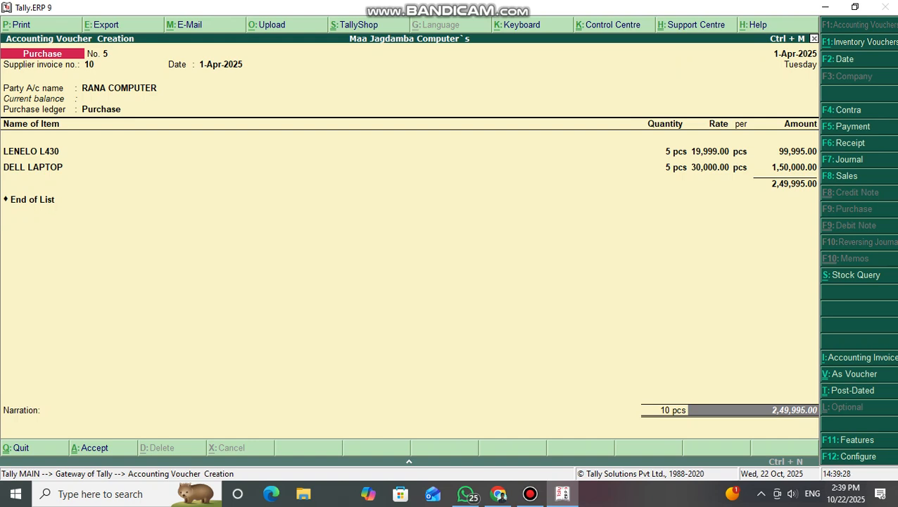
{"action": "key", "text": "Return"}
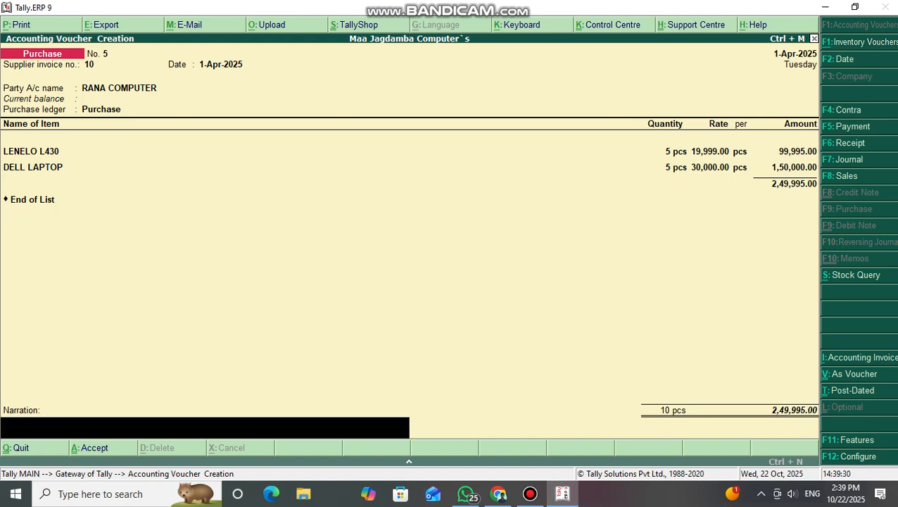
Enter the narration BEING PURCHASE and save the purchase voucher.
{"action": "type", "text": "BEING PURCHASE"}
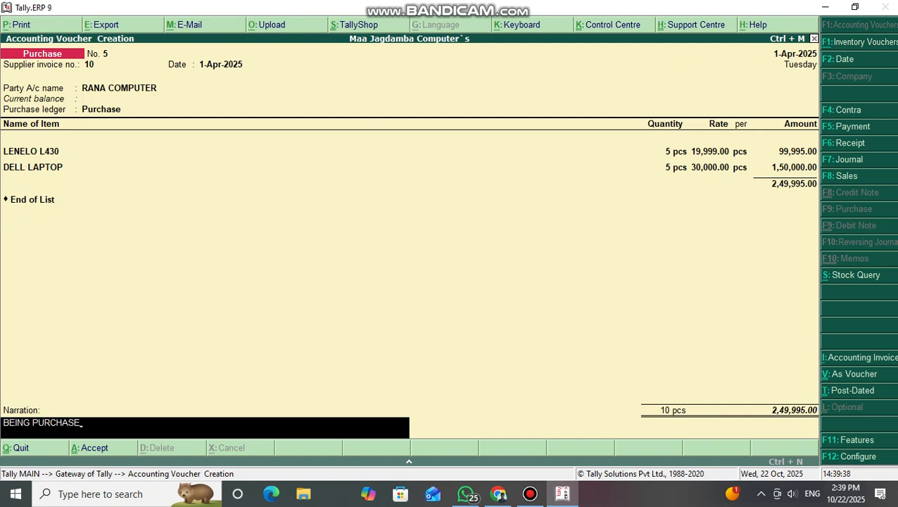
{"action": "key", "text": "Return"}
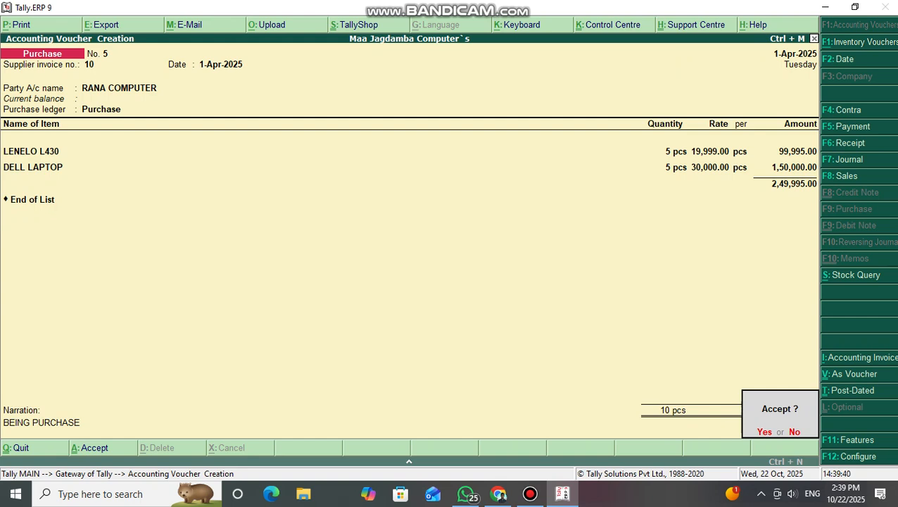
{"action": "key", "text": "Return"}
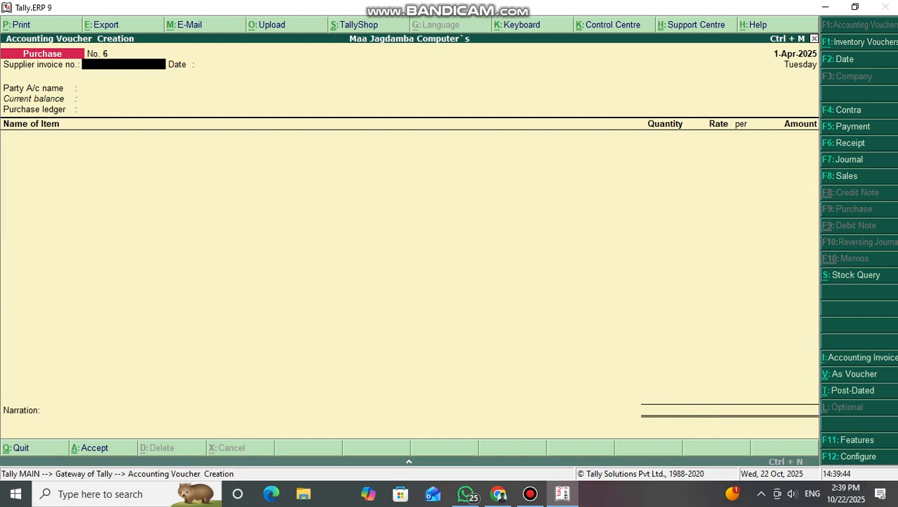
Leave voucher creation and open the Day Book.
{"action": "key", "text": "Escape"}
{"action": "key", "text": "y"}
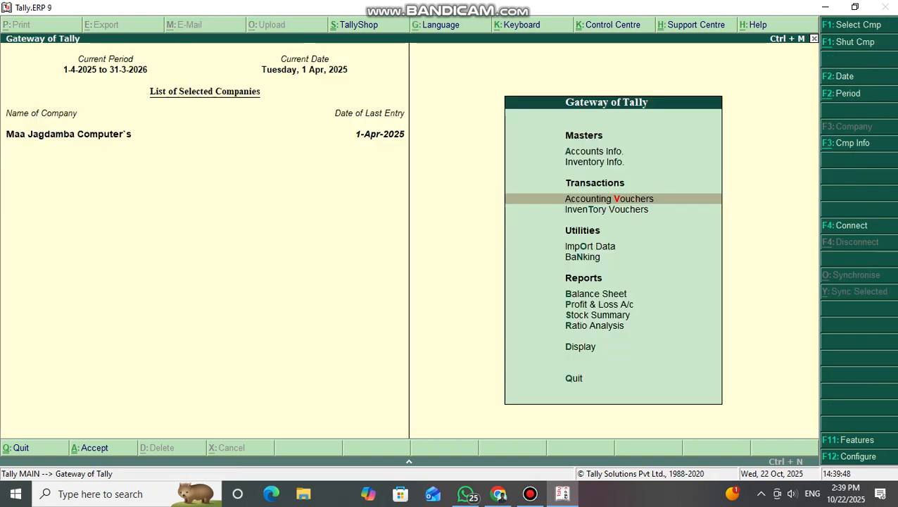
{"action": "key", "text": "Down"}
{"action": "key", "text": "Down"}
{"action": "key", "text": "Down"}
{"action": "key", "text": "Down"}
{"action": "key", "text": "Down"}
{"action": "key", "text": "Down"}
{"action": "key", "text": "Down"}
{"action": "key", "text": "Down"}
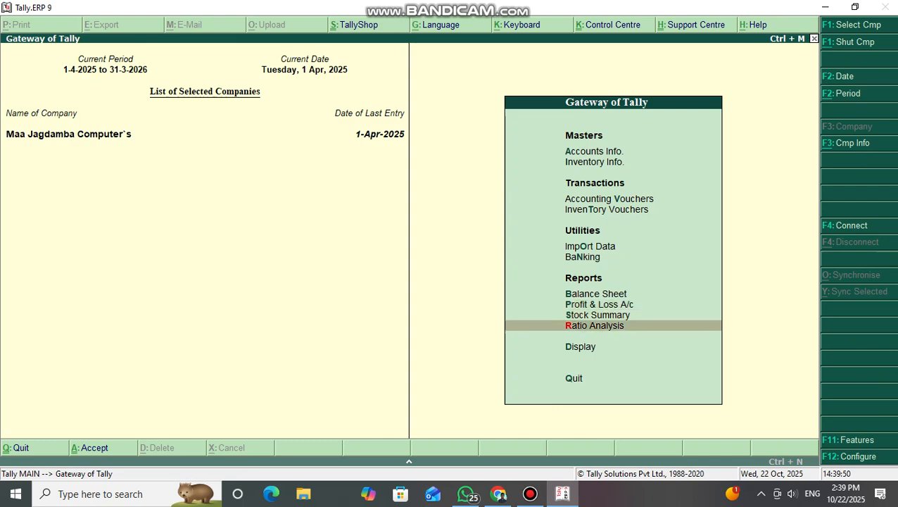
{"action": "key", "text": "Return"}
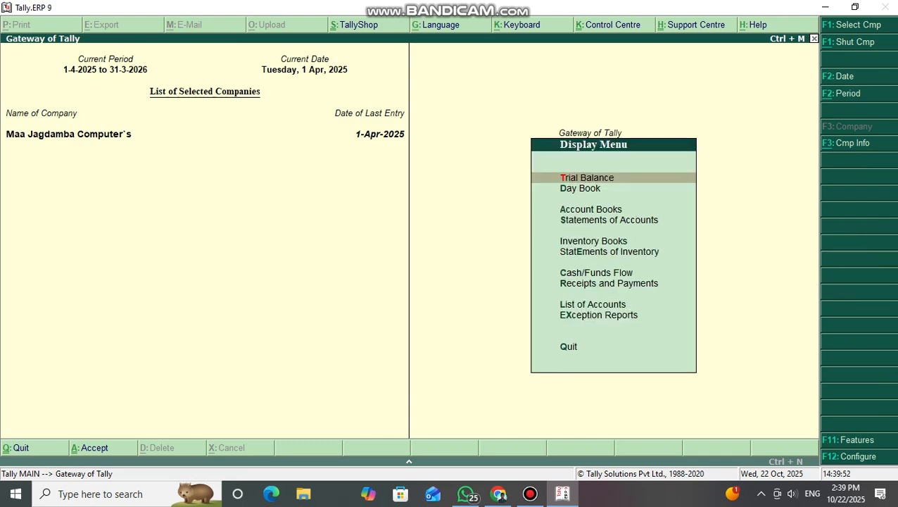
{"action": "key", "text": "Down"}
{"action": "key", "text": "Return"}
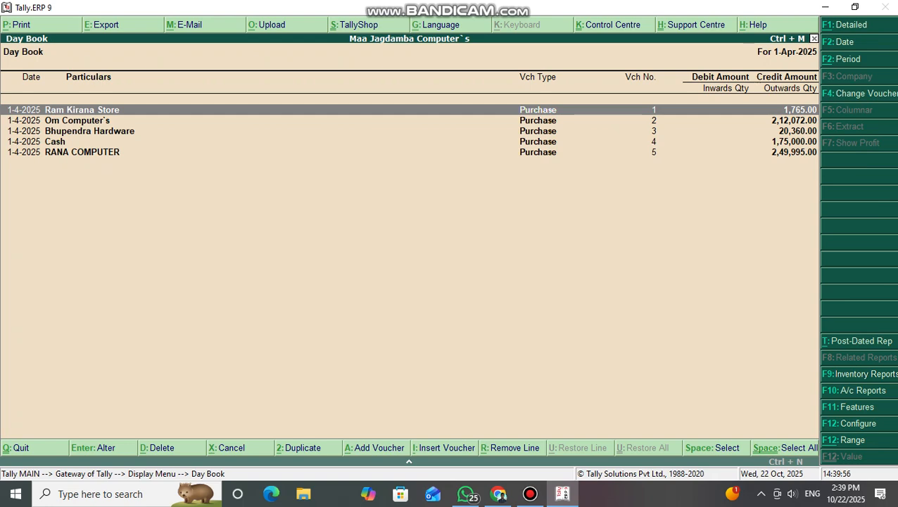
Open the RANA COMPUTER purchase voucher from the Day Book.
{"action": "key", "text": "Down"}
{"action": "key", "text": "Down"}
{"action": "key", "text": "Down"}
{"action": "key", "text": "Down"}
{"action": "key", "text": "Return"}
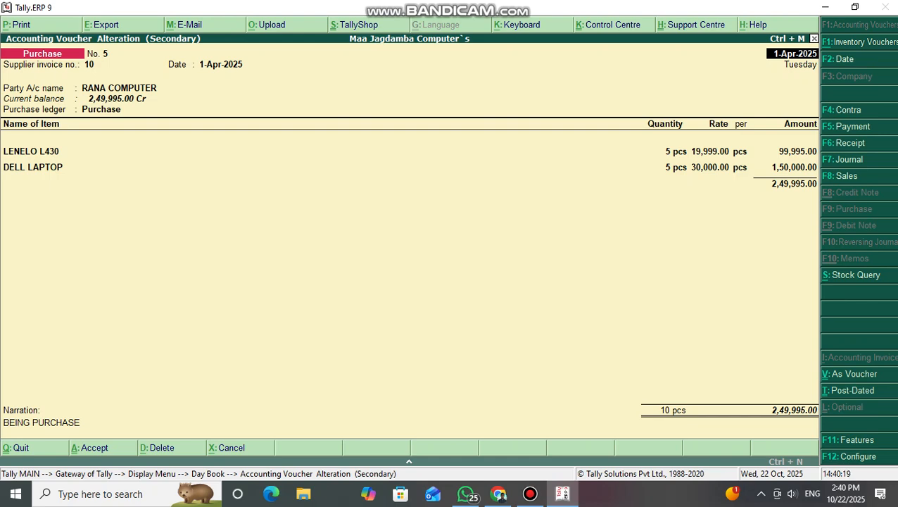
Preview the voucher's printed invoice at enlarged size, then return to the Day Book without printing.
{"action": "key", "text": "alt+p"}
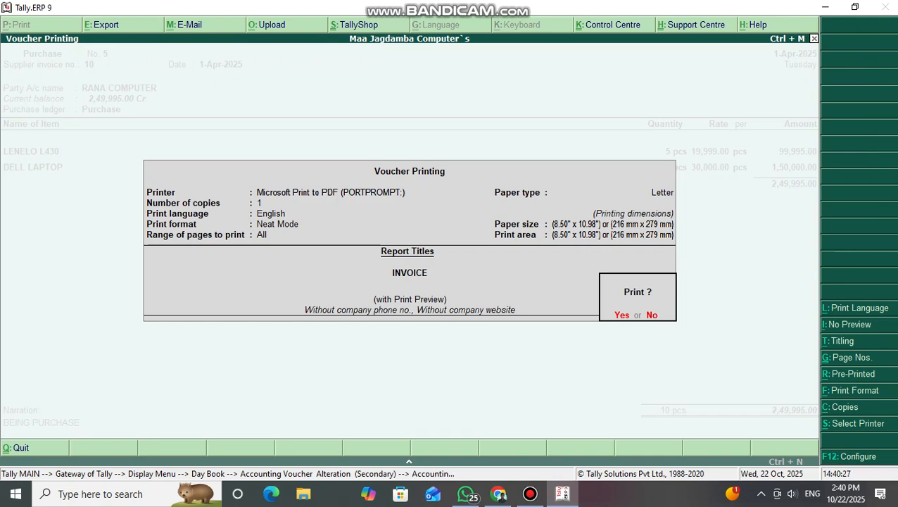
{"action": "key", "text": "Return"}
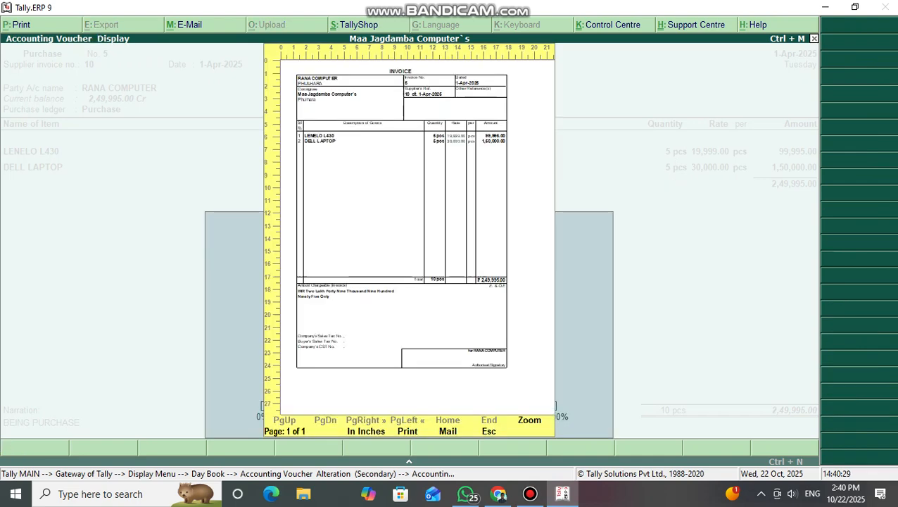
{"action": "key", "text": "z"}
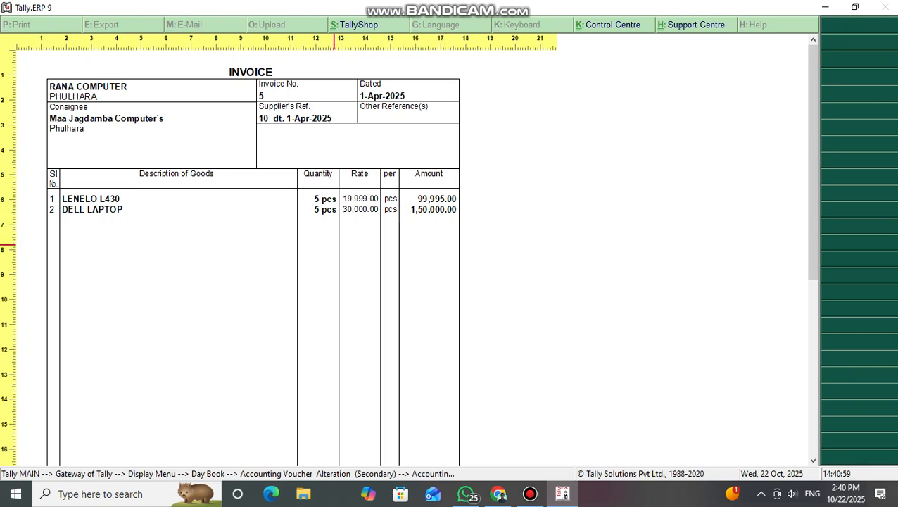
{"action": "key", "text": "Escape"}
{"action": "key", "text": "Escape"}
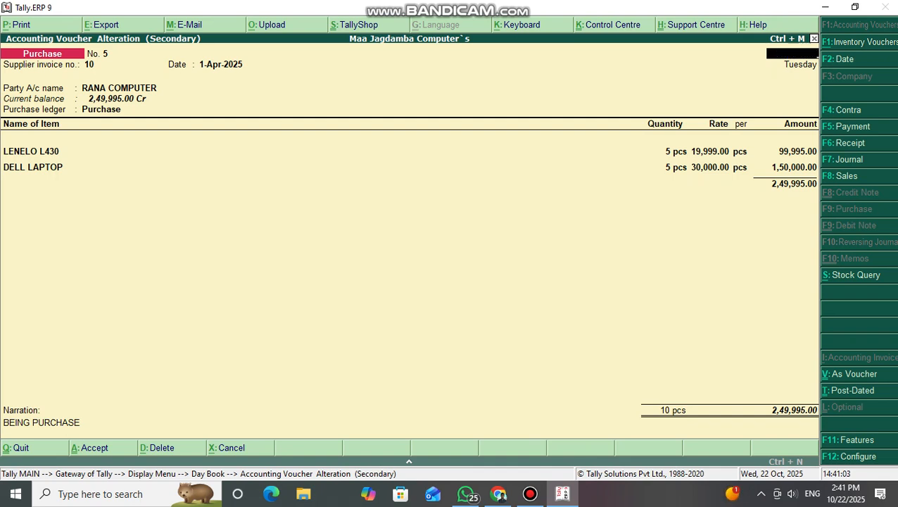
{"action": "key", "text": "Escape"}
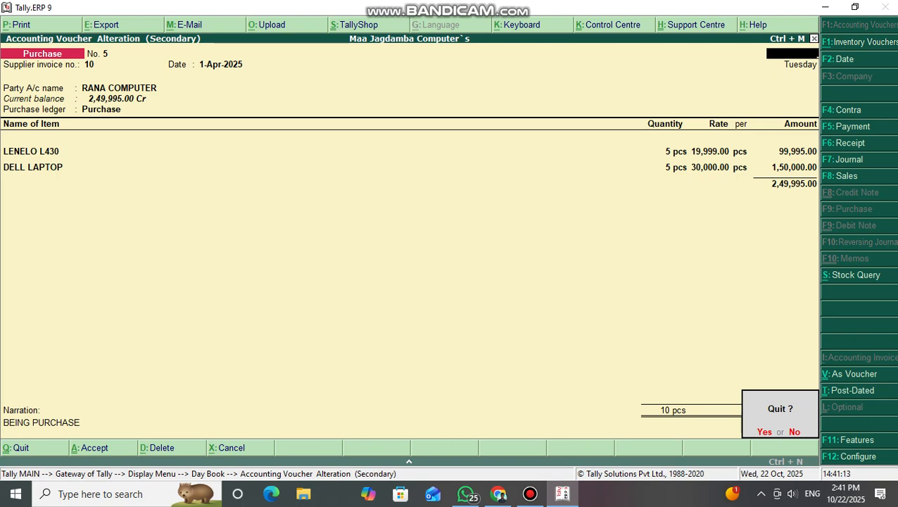
{"action": "key", "text": "y"}
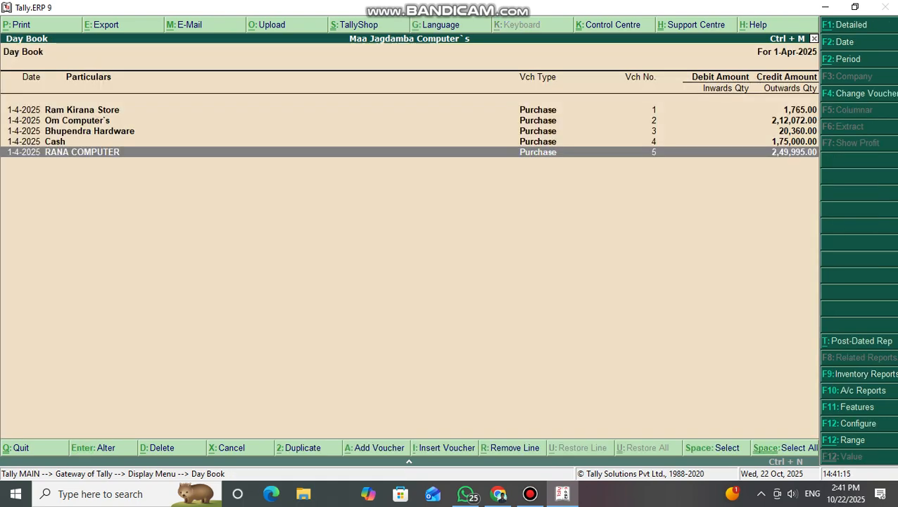